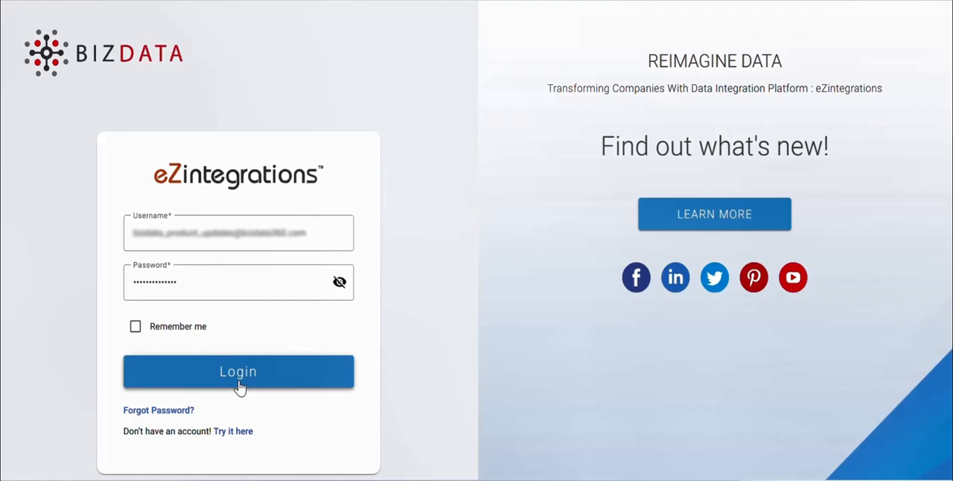
- Log in with the prefilled credentials and start creating a new integration bridge
click(238, 385)
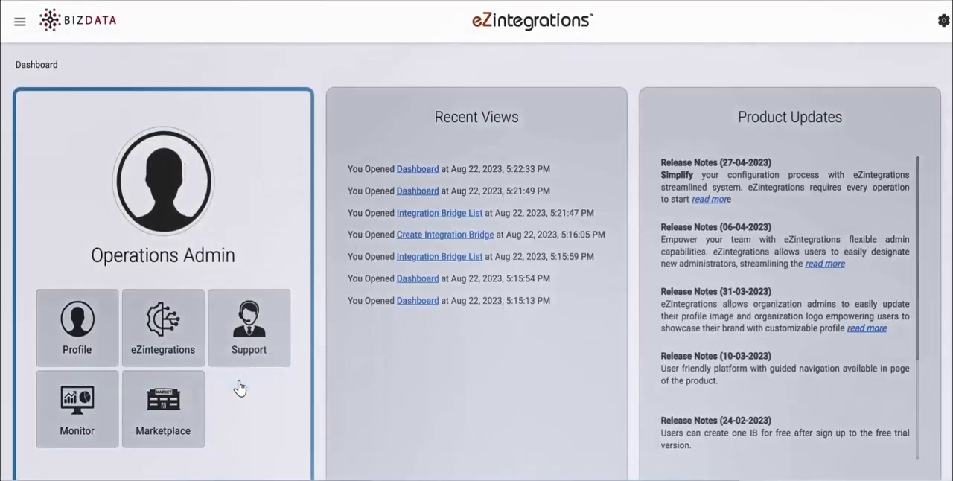
click(162, 362)
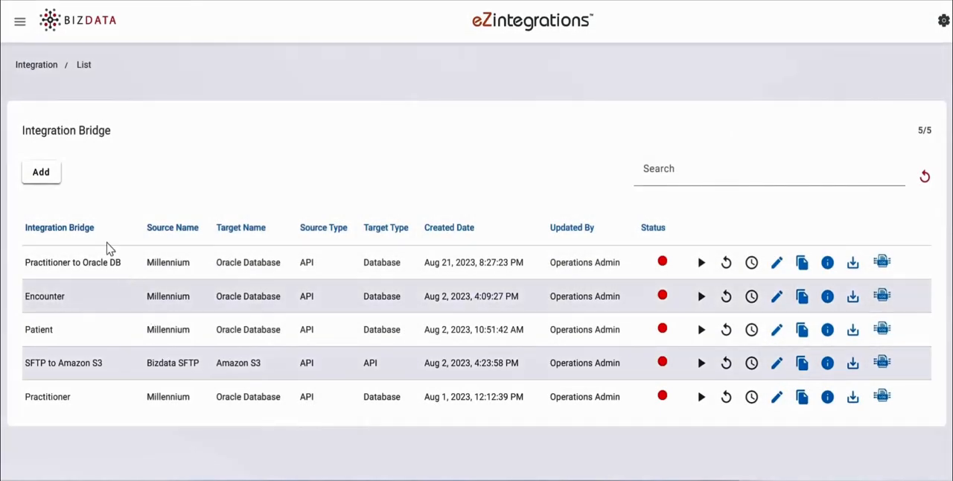
click(40, 182)
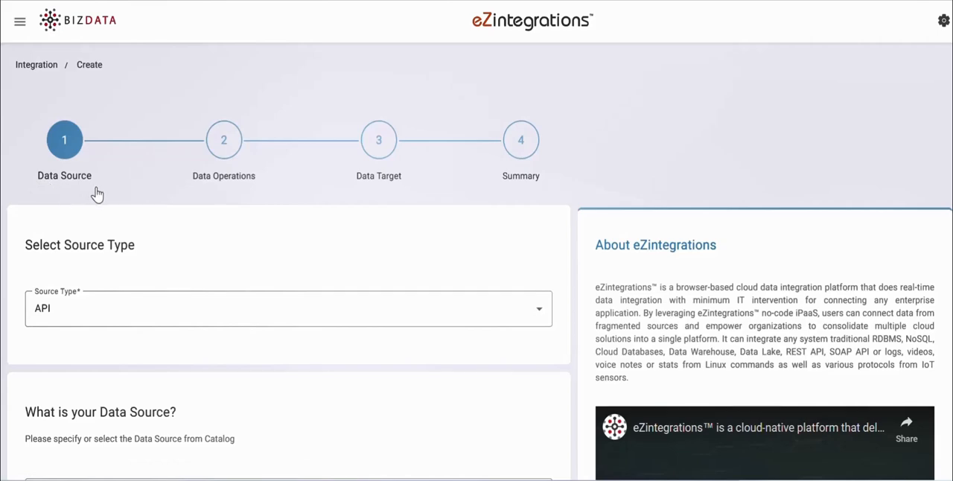
- Set the source type to API and choose Cerner Corporation's Millennium as the data source product
click(156, 308)
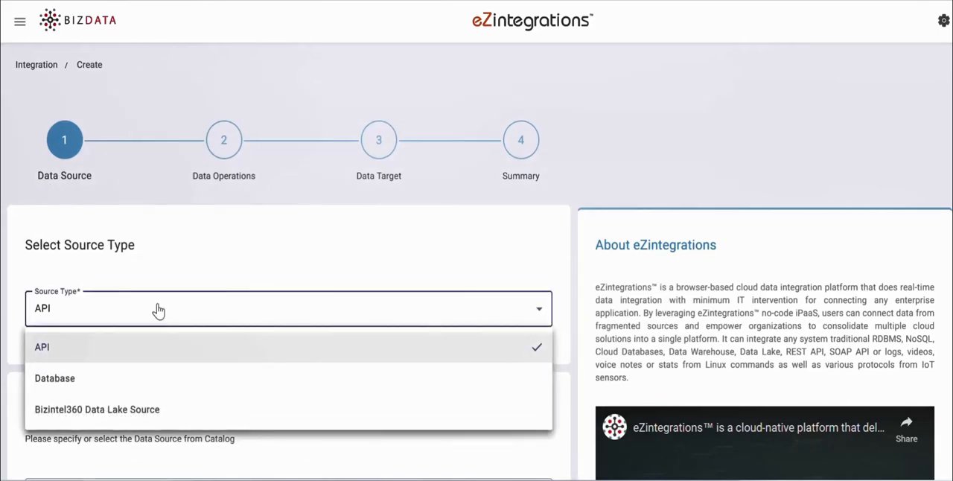
click(150, 350)
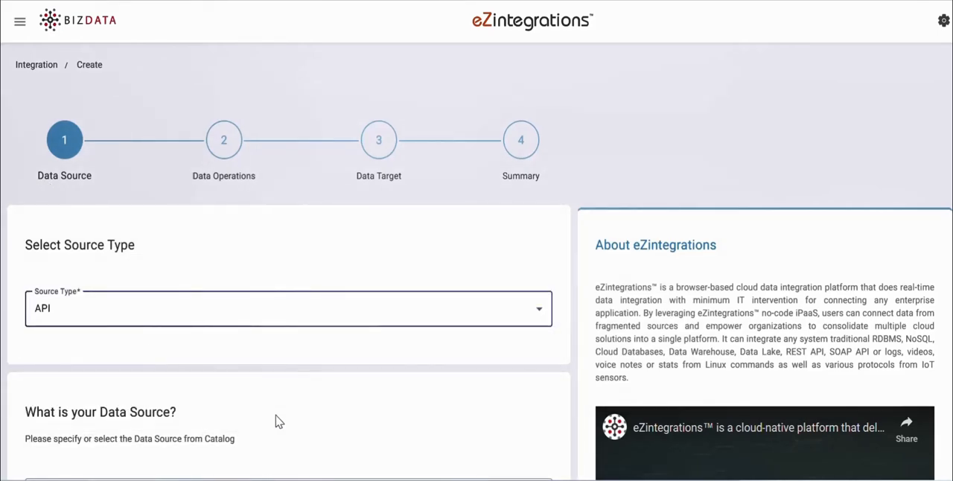
scroll(276, 422, down, 1)
scroll(276, 421, down, 2)
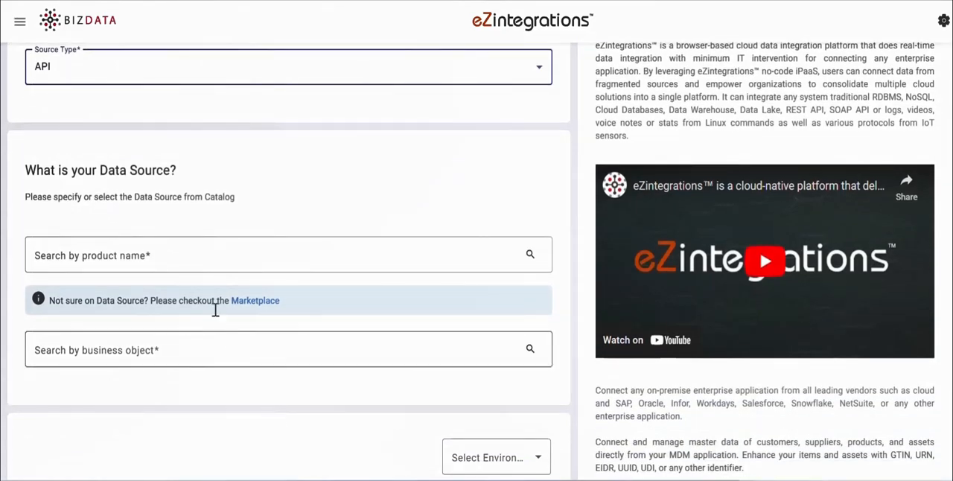
click(174, 254)
text(mi)
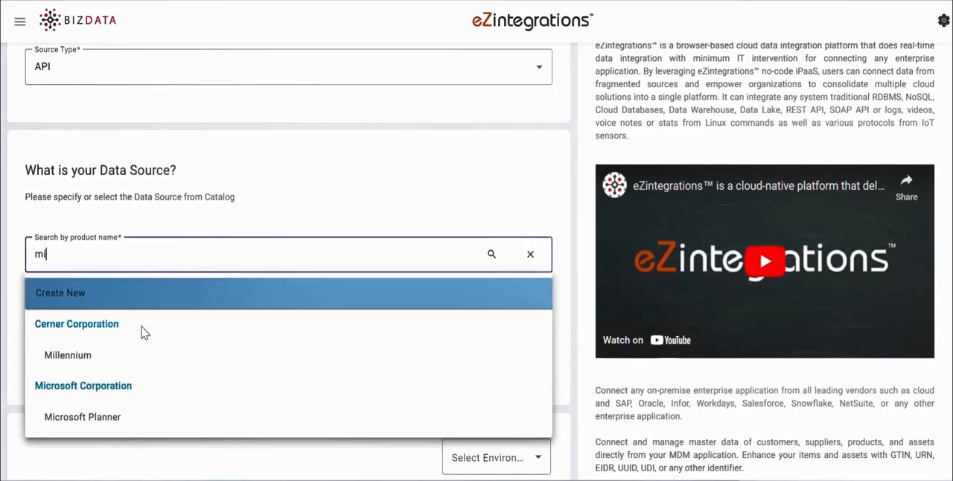
click(134, 355)
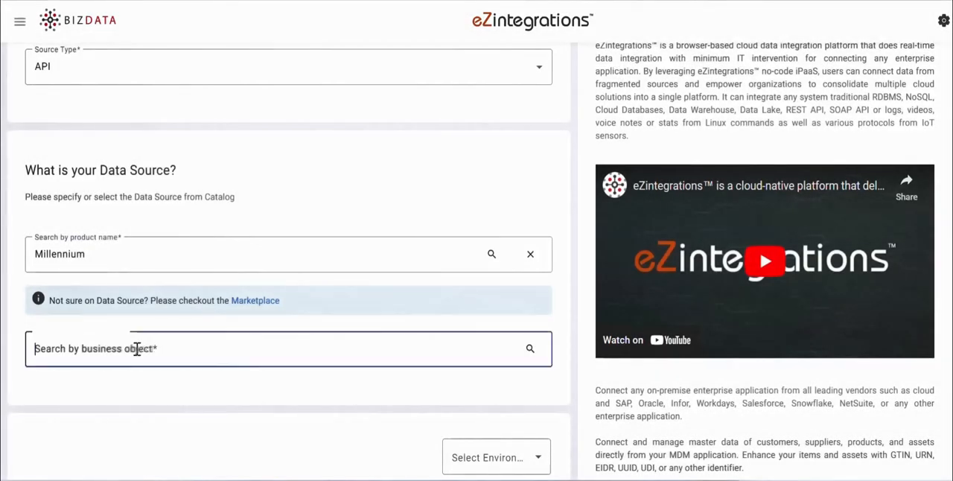
- Select Patient (Version: R4) (Method: GET) as the source's business object
click(137, 348)
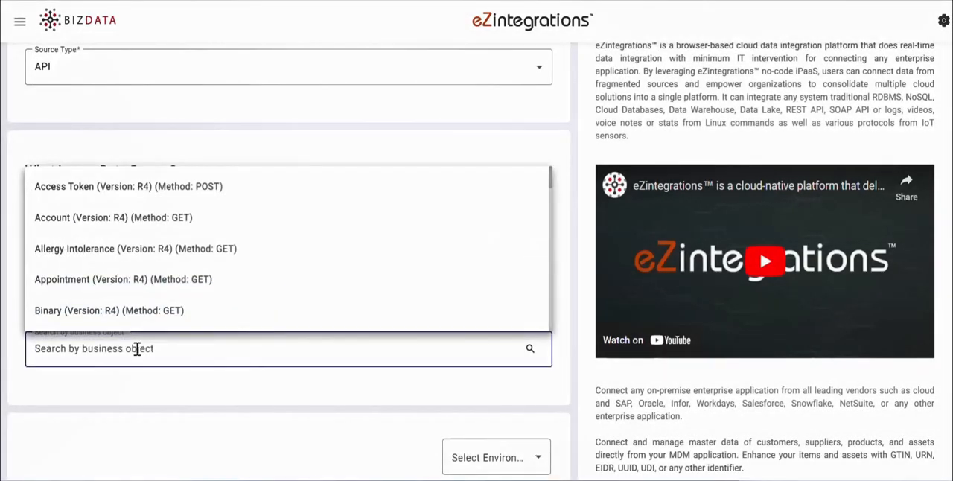
text(pat)
click(136, 387)
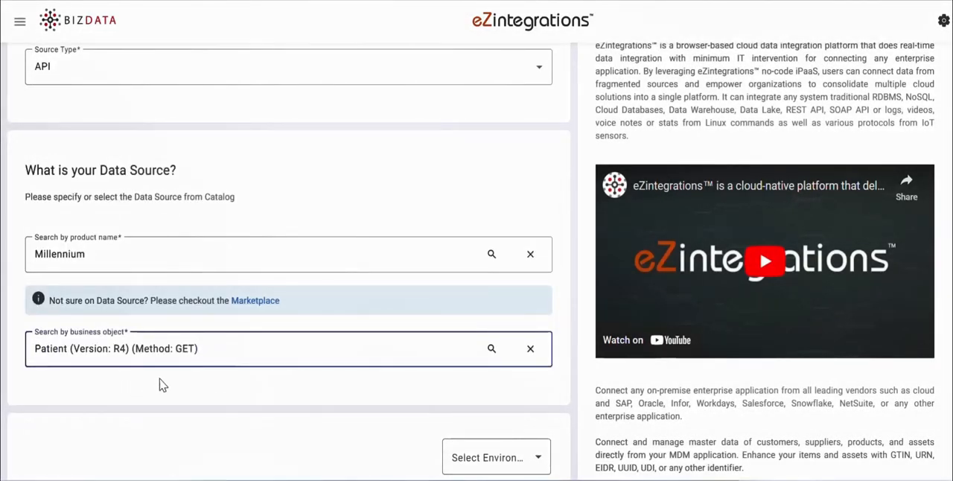
- Set the source request's authorization to OAuth 2.0 with POST as the refresh token endpoint method
scroll(160, 382, down, 5)
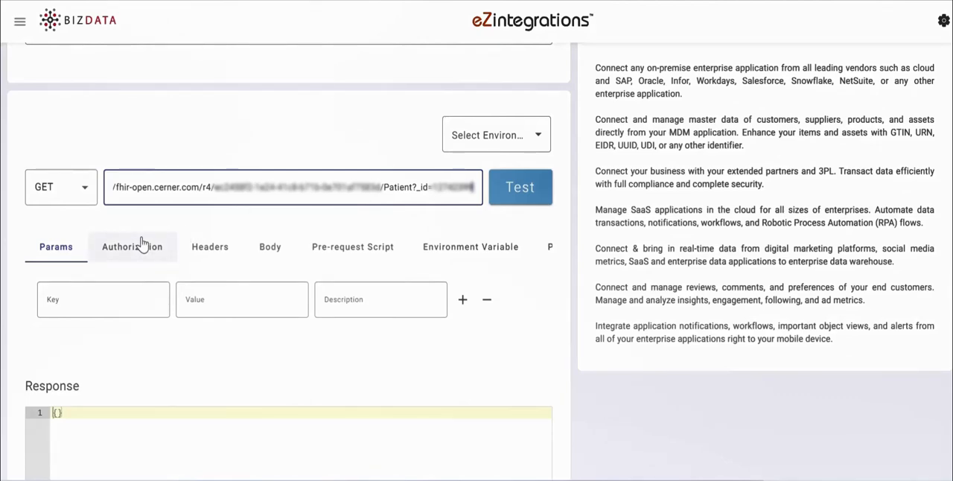
click(142, 244)
scroll(231, 309, down, 1)
click(152, 229)
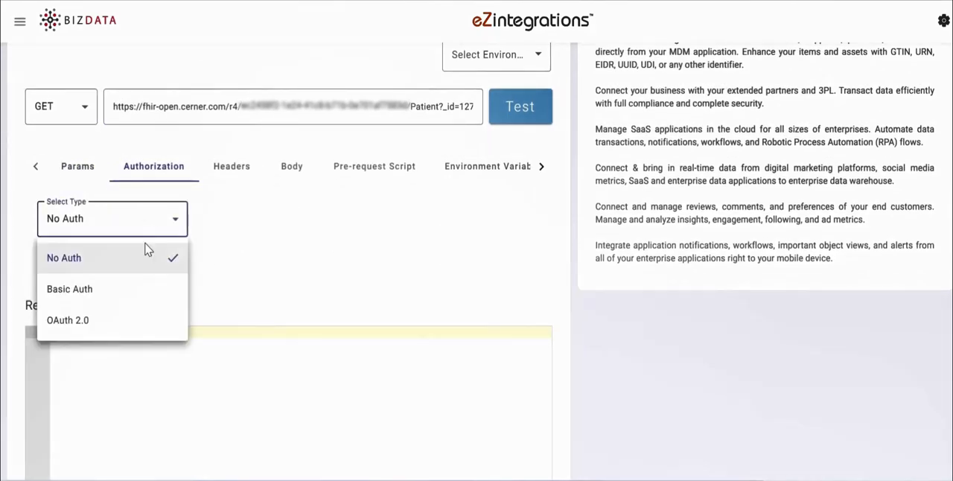
click(124, 322)
click(281, 266)
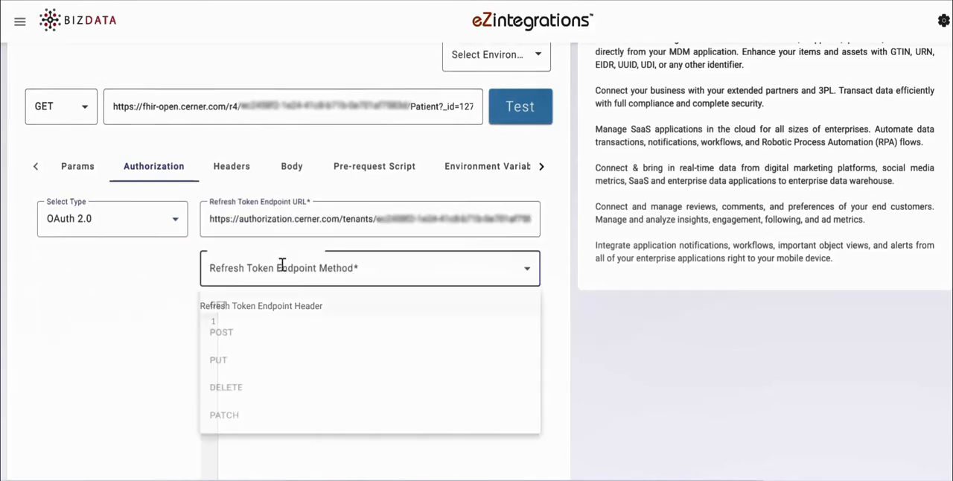
click(272, 338)
- Paste the refresh token endpoint header with its authorization credential, and the endpoint body with the client_credentials grant, scopes, client ID and client secret
scroll(281, 309, down, 1)
scroll(277, 308, down, 1)
click(248, 159)
key(ctrl+v)
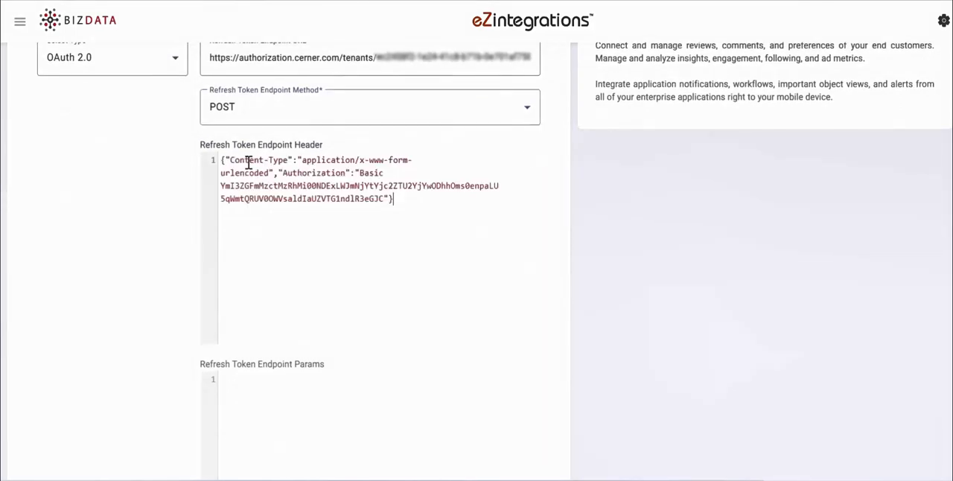
scroll(248, 161, down, 5)
click(275, 198)
key(ctrl+v)
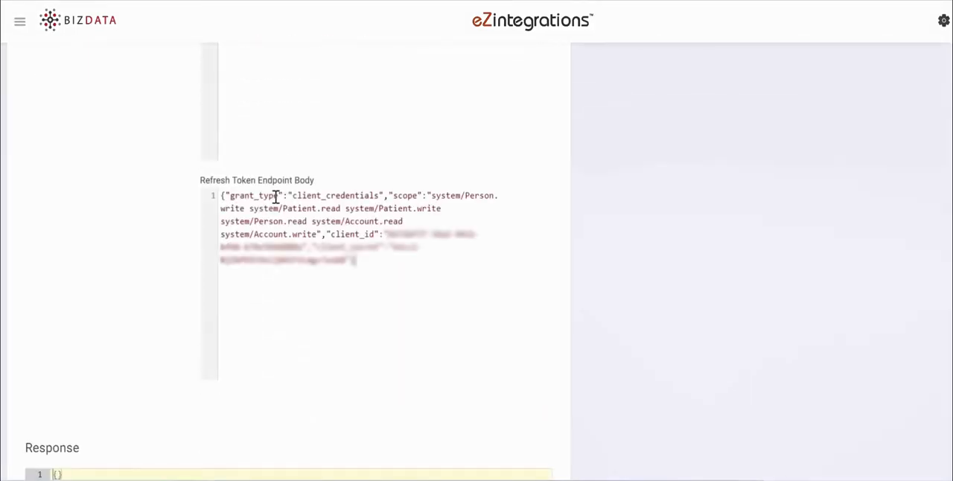
- Add a request header with key accept and value application/json+fhir, and test the Patient GET request
scroll(275, 197, up, 8)
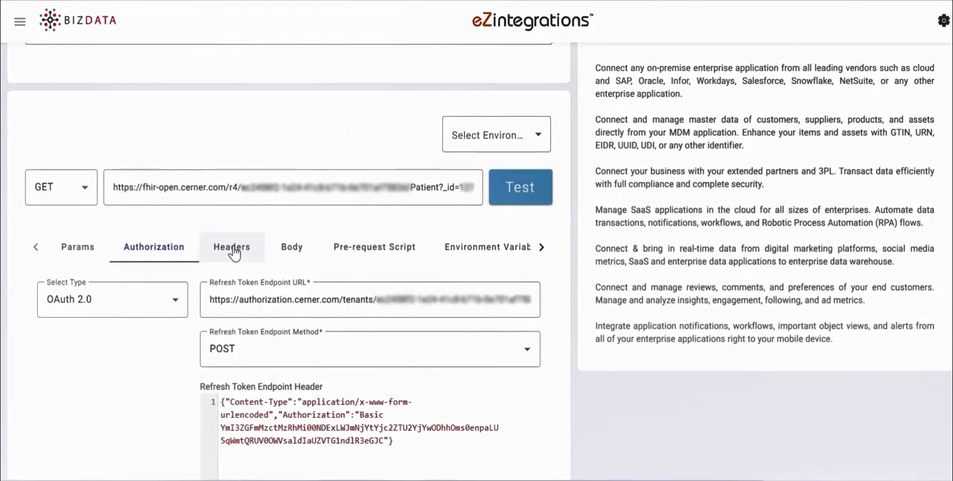
click(231, 248)
click(113, 296)
text(accept)
click(199, 298)
text(a)
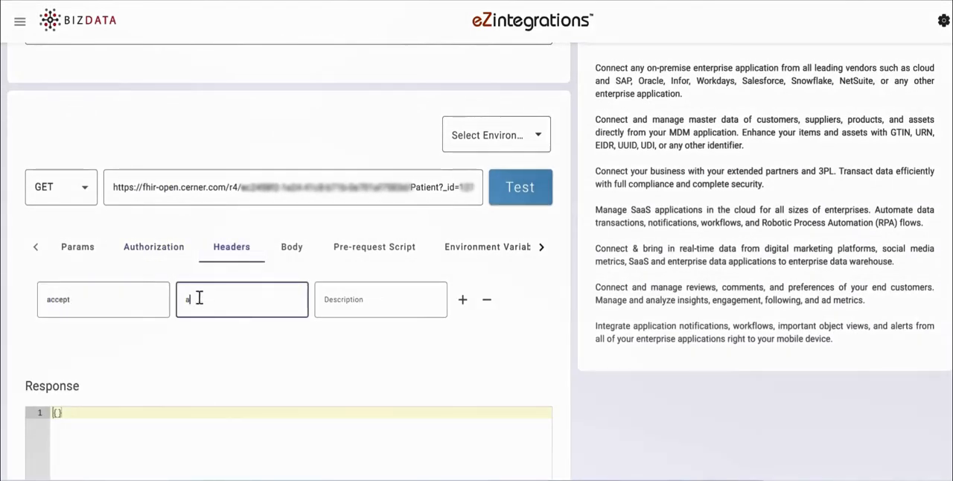
text(pplication/json+fhir)
click(519, 188)
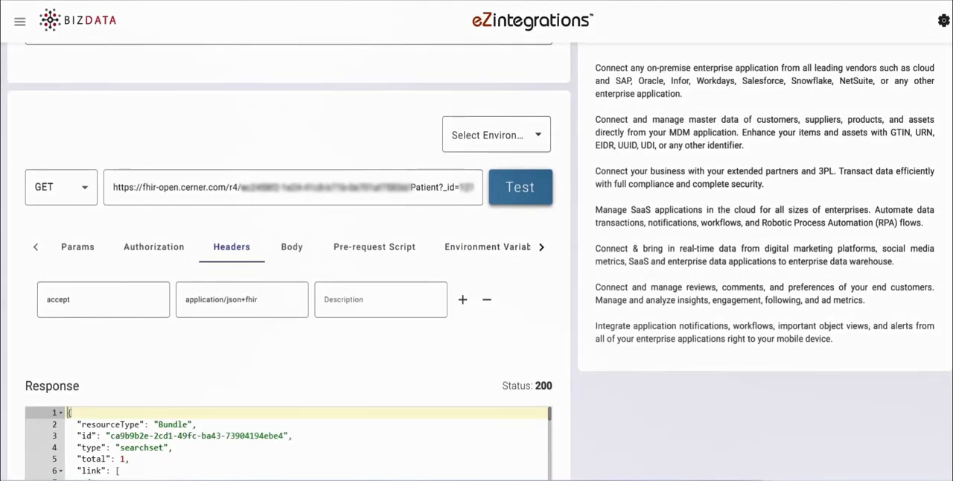
- Examine the JSON response returned for the Patient request, including its extension and identifier entries
scroll(105, 311, down, 3)
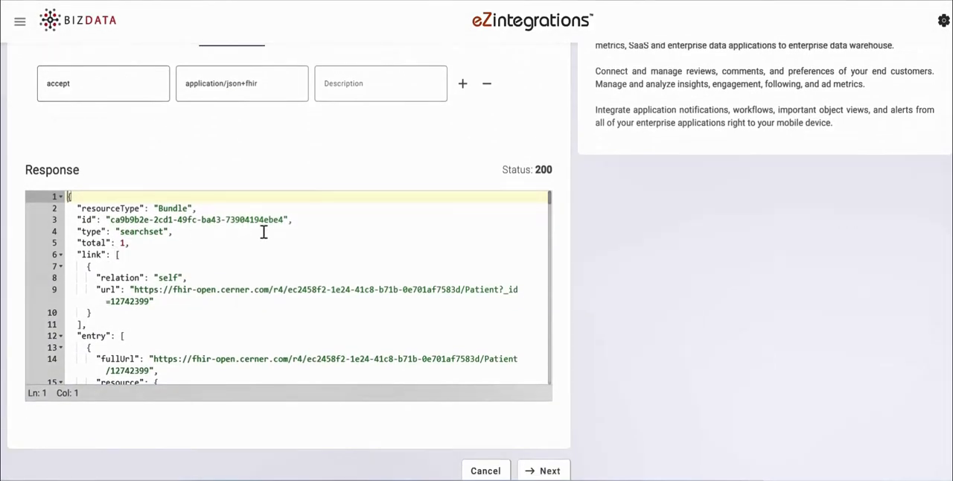
scroll(293, 233, down, 10)
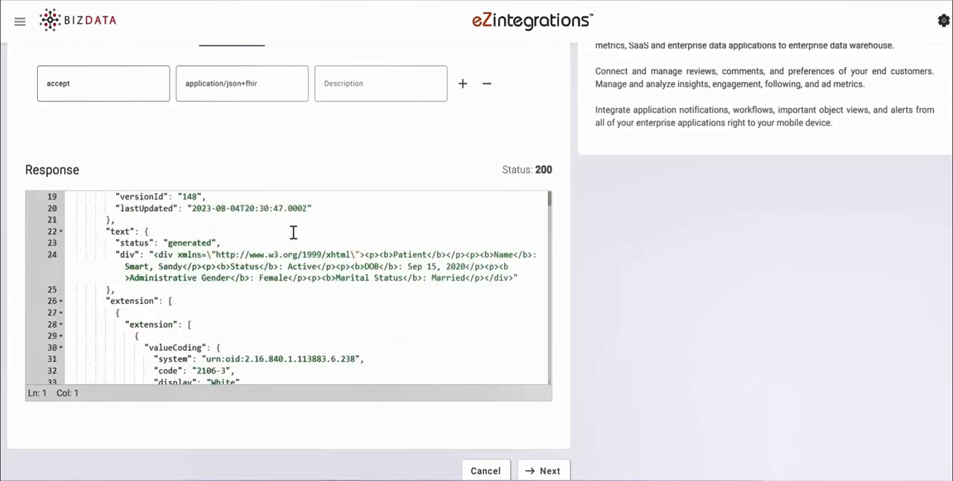
scroll(294, 233, down, 11)
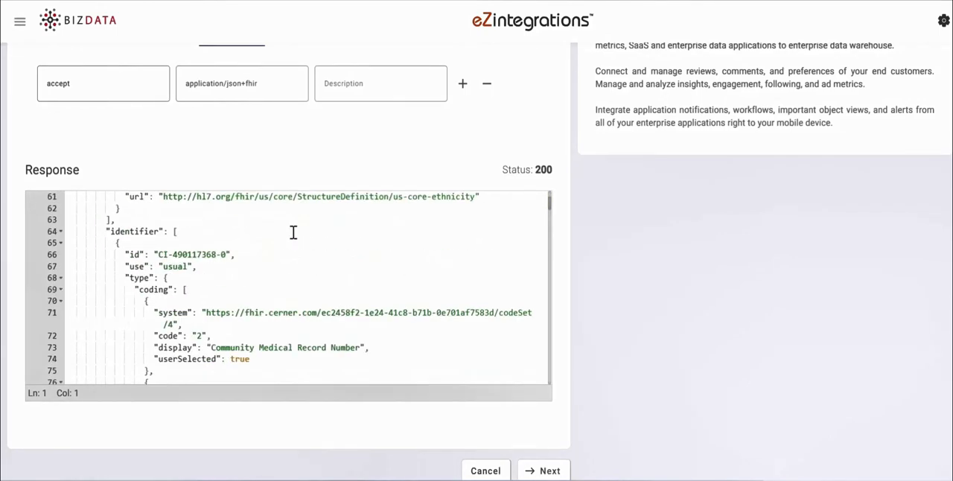
scroll(293, 233, down, 6)
scroll(293, 233, down, 4)
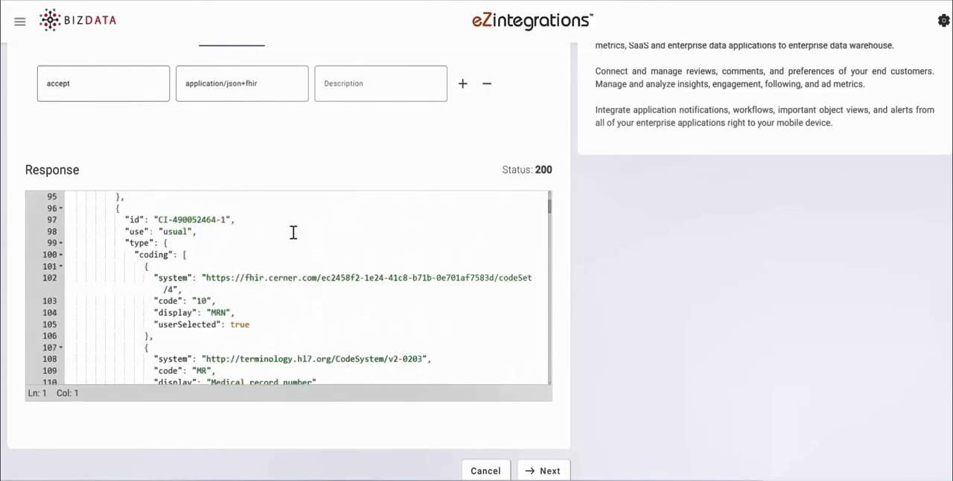
scroll(293, 233, up, 11)
scroll(293, 233, up, 16)
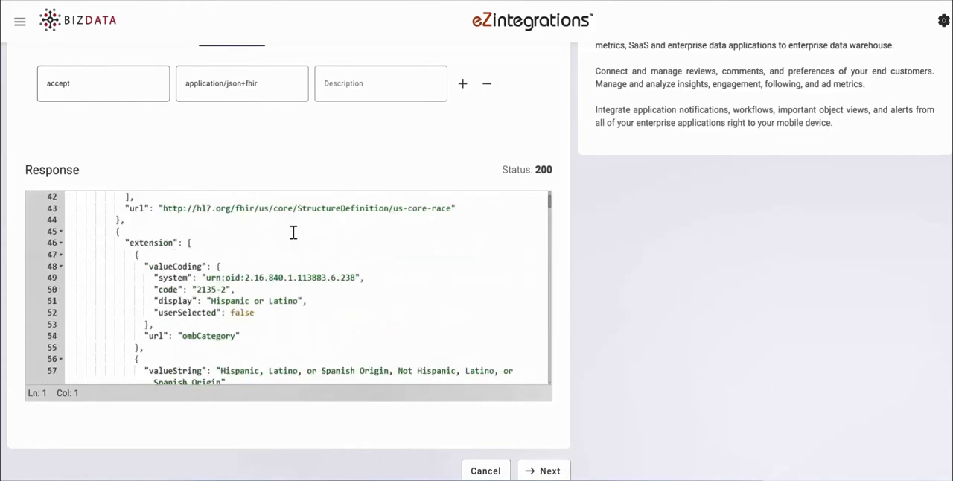
scroll(293, 233, up, 3)
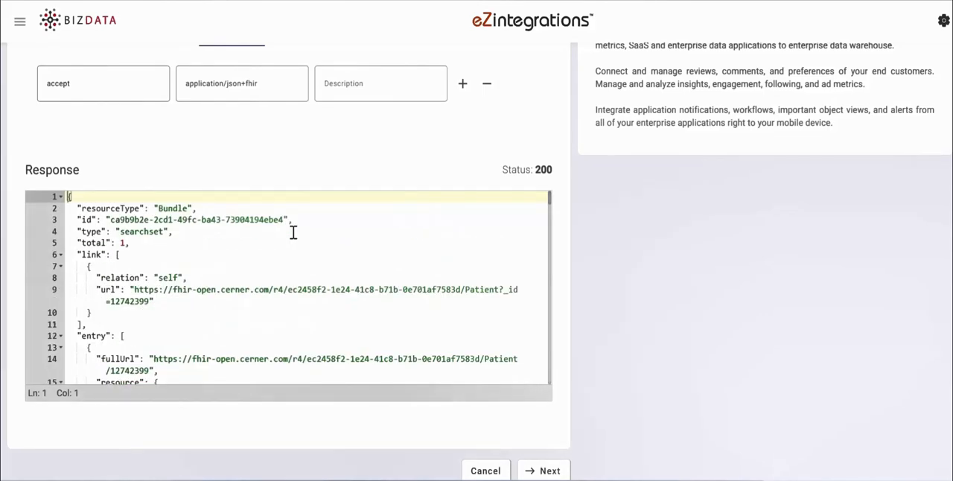
scroll(594, 261, down, 2)
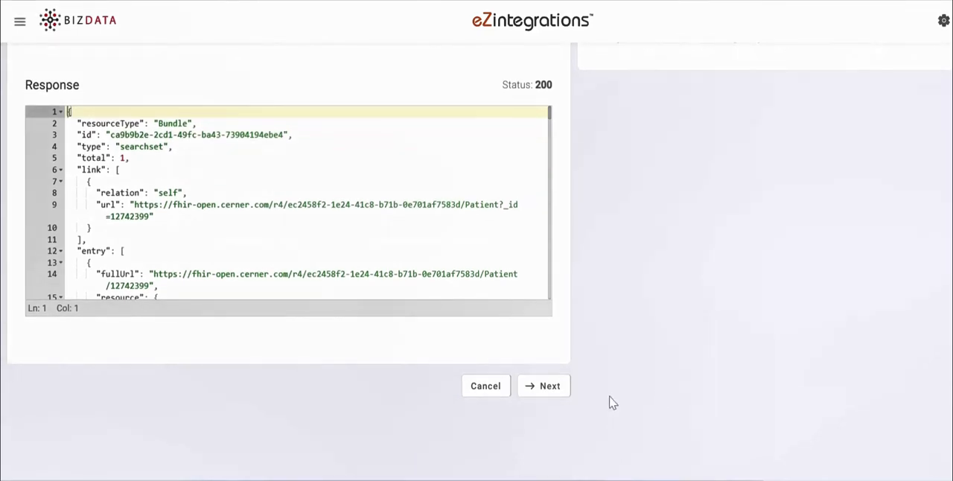
- Proceed to Data Operations and add a Send Keys Top of Root operation with Column To Root "bizdata_dataset_response"
click(549, 386)
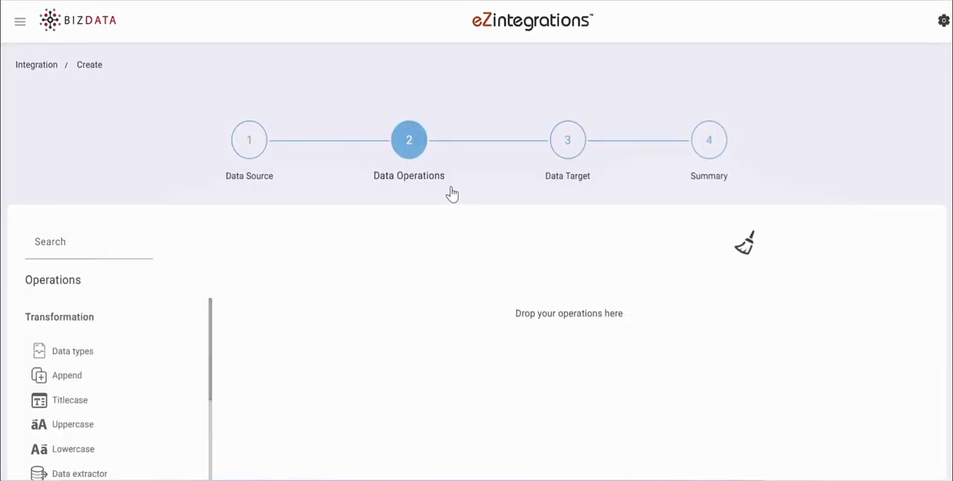
scroll(106, 192, down, 2)
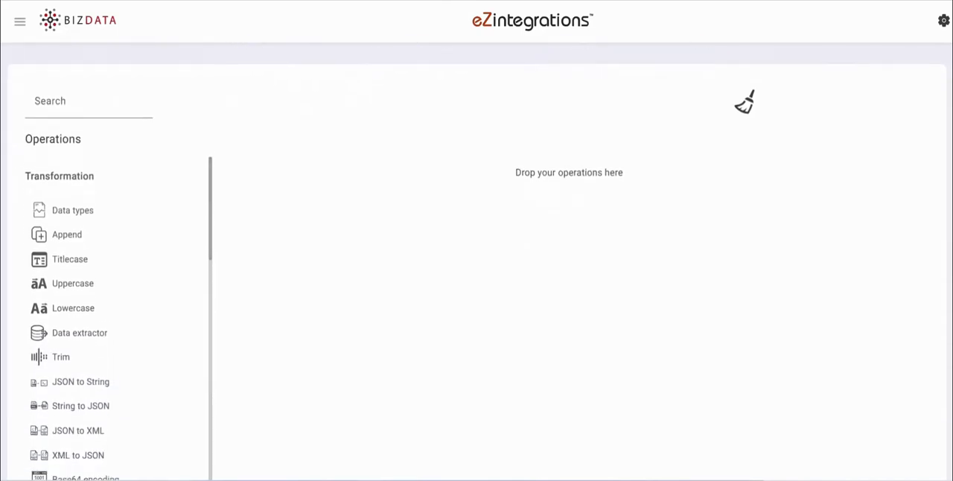
scroll(112, 192, down, 5)
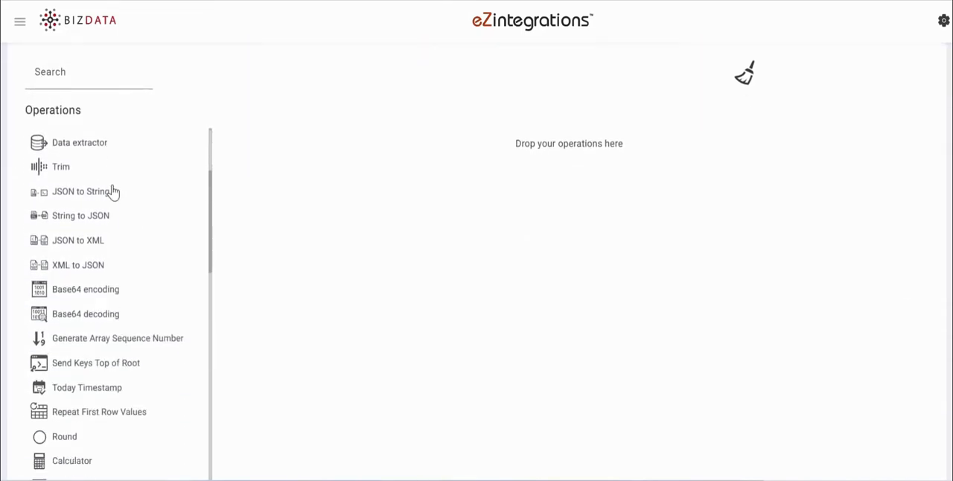
scroll(115, 189, down, 2)
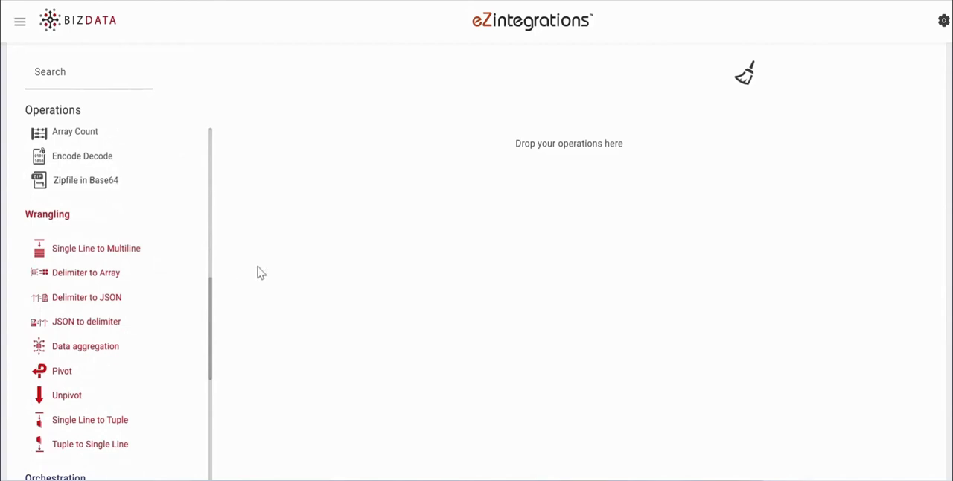
scroll(121, 313, down, 6)
scroll(115, 313, up, 7)
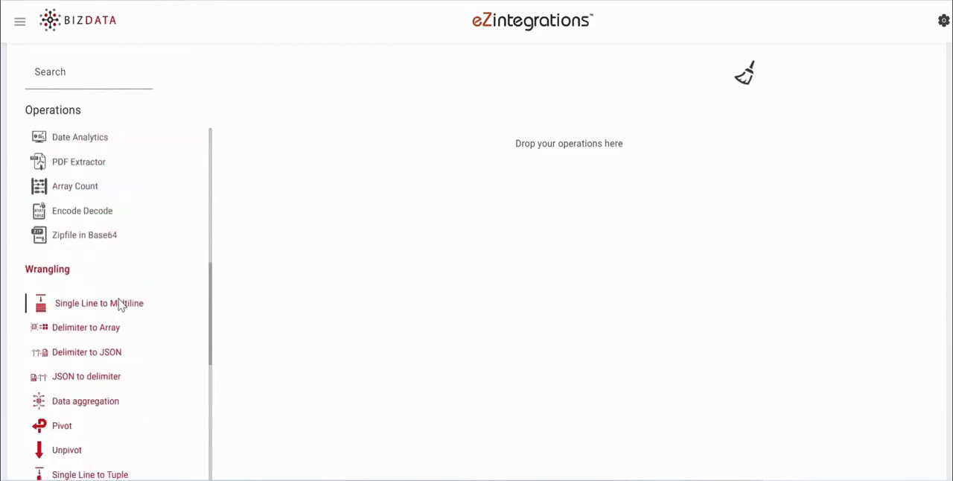
scroll(119, 305, up, 1)
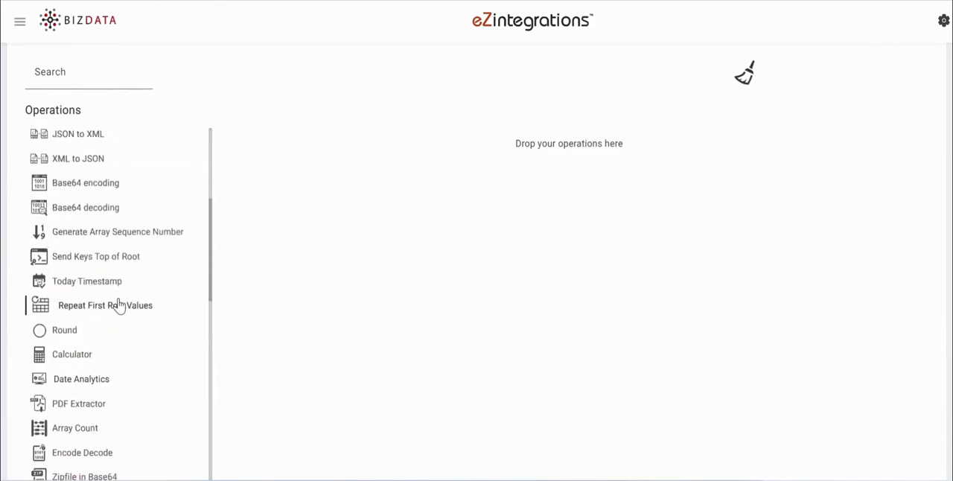
drag(117, 263, 424, 184)
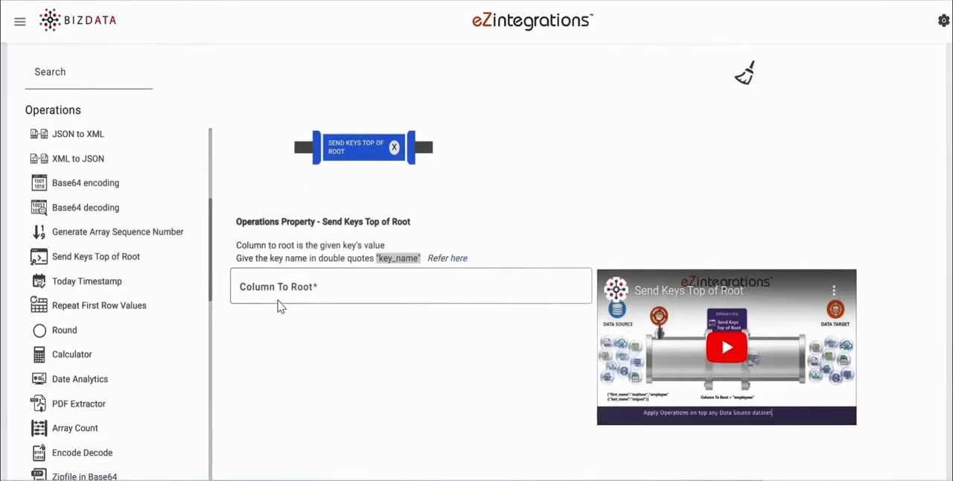
click(277, 290)
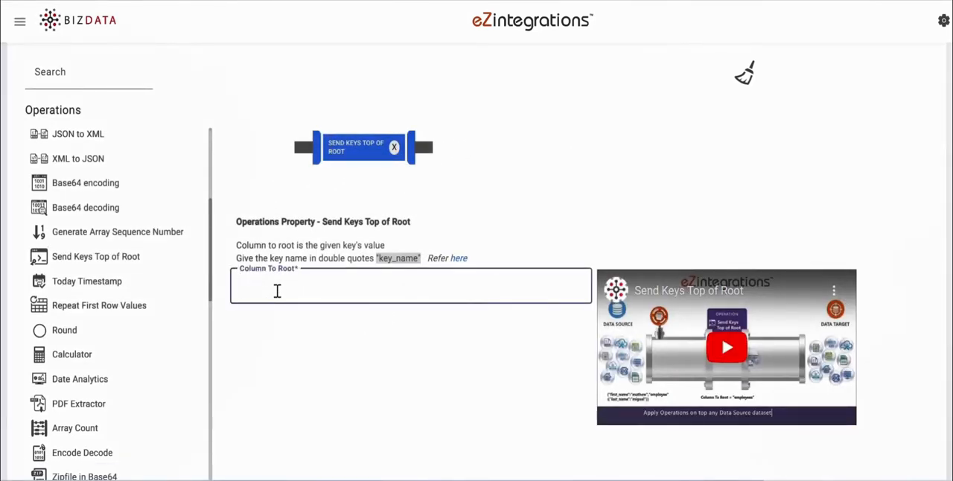
text("bizdata_dataset_response")
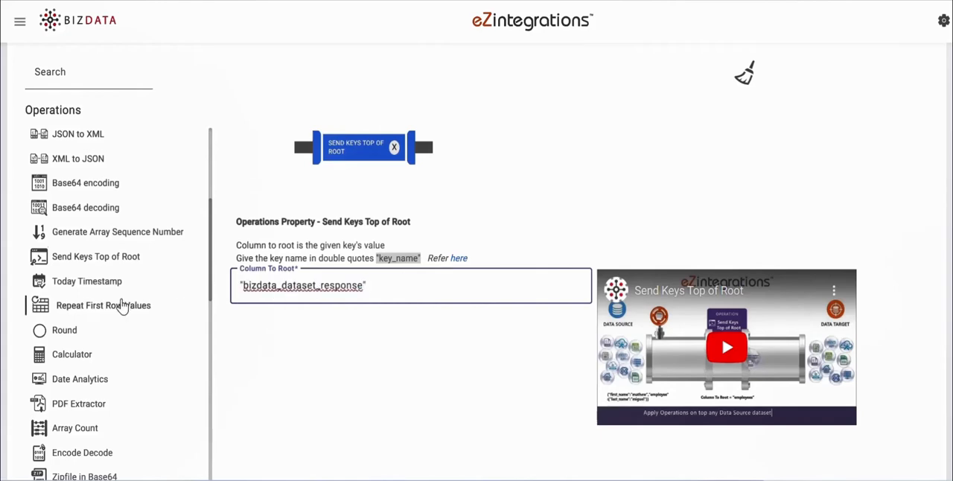
- Add a Single Line to Multiline operation after Send Keys Top of Root, with Chopkey ['entry'] taken from the entry array in Patient.json
scroll(146, 323, down, 3)
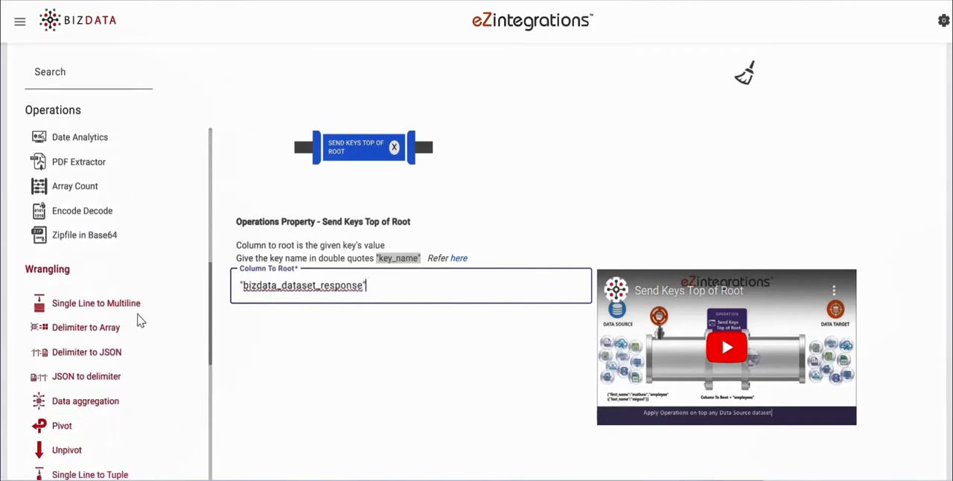
drag(139, 319, 531, 182)
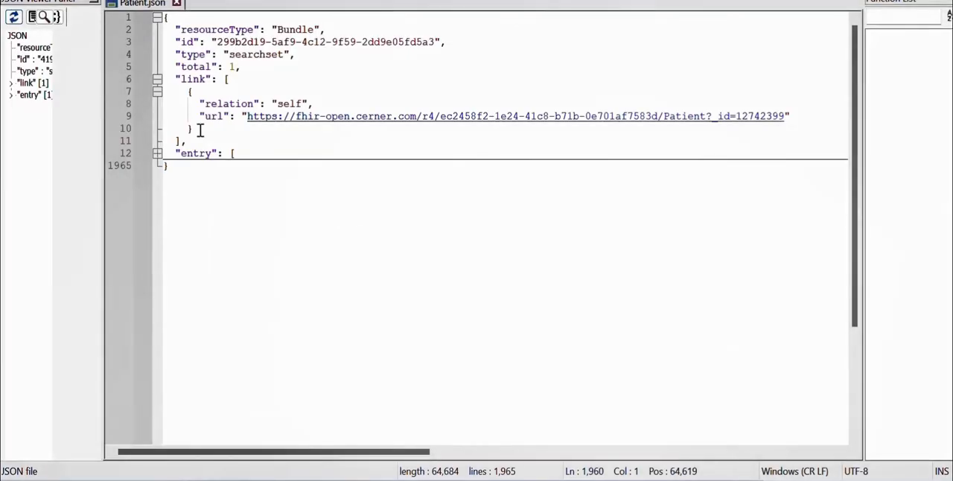
drag(180, 153, 210, 152)
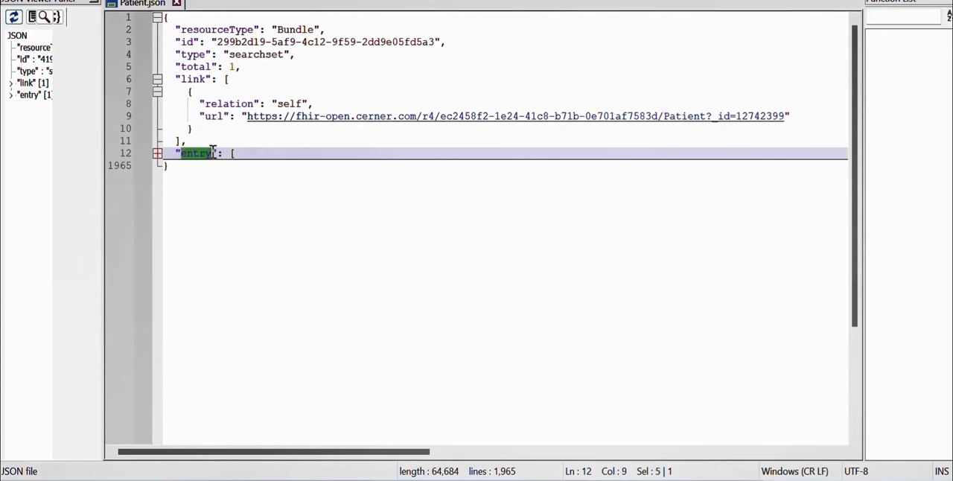
click(156, 154)
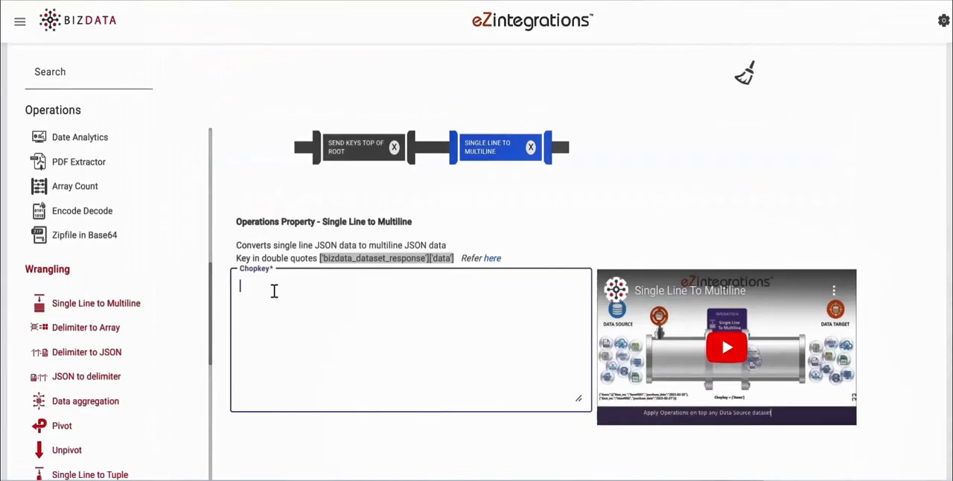
text(['entry'])
- Append a Data Extractor operation that extracts "['resource']", matching the resource key inside entry in Patient.json
scroll(149, 290, up, 7)
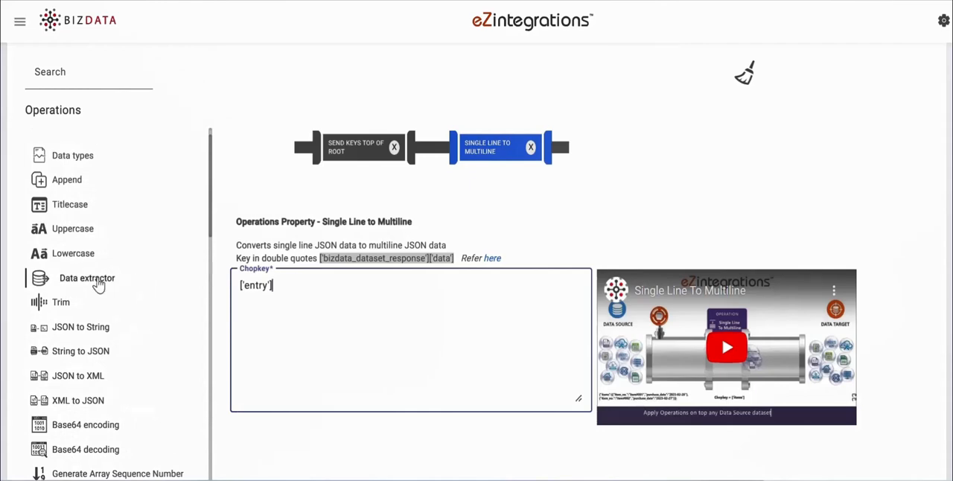
drag(99, 283, 660, 170)
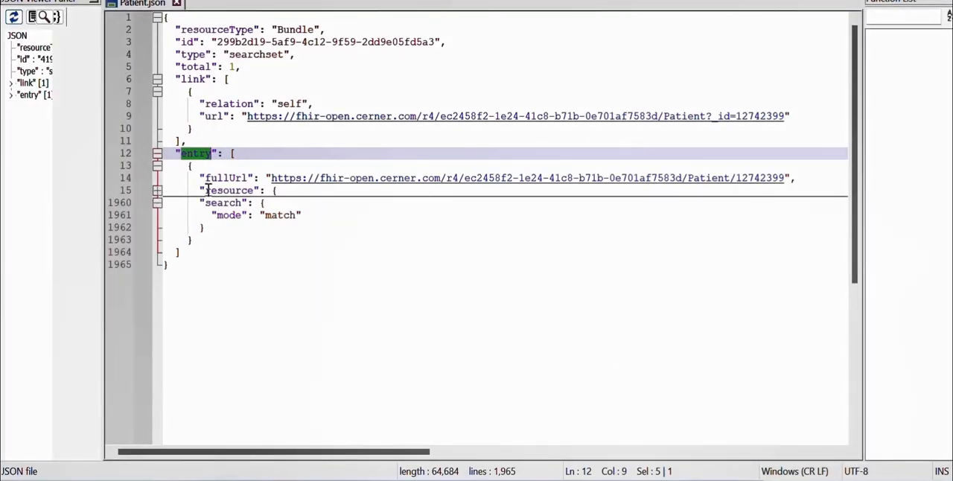
drag(202, 191, 256, 192)
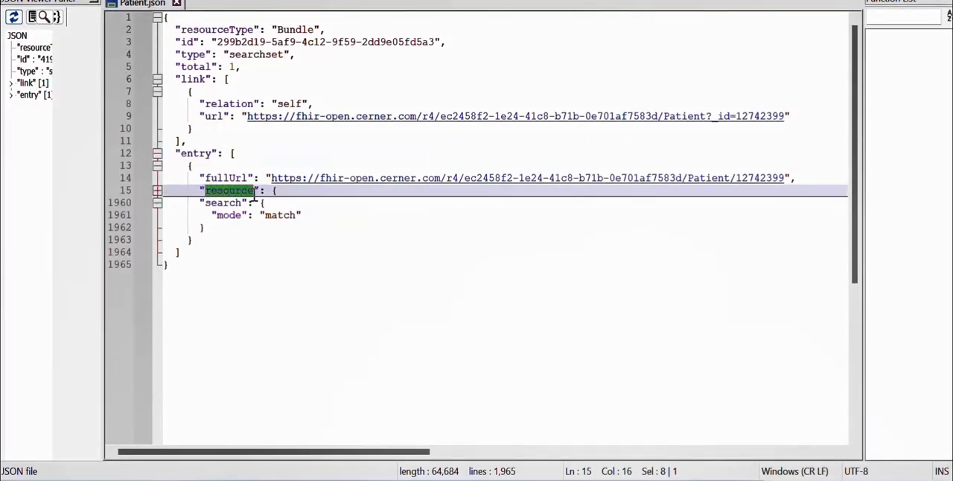
click(157, 190)
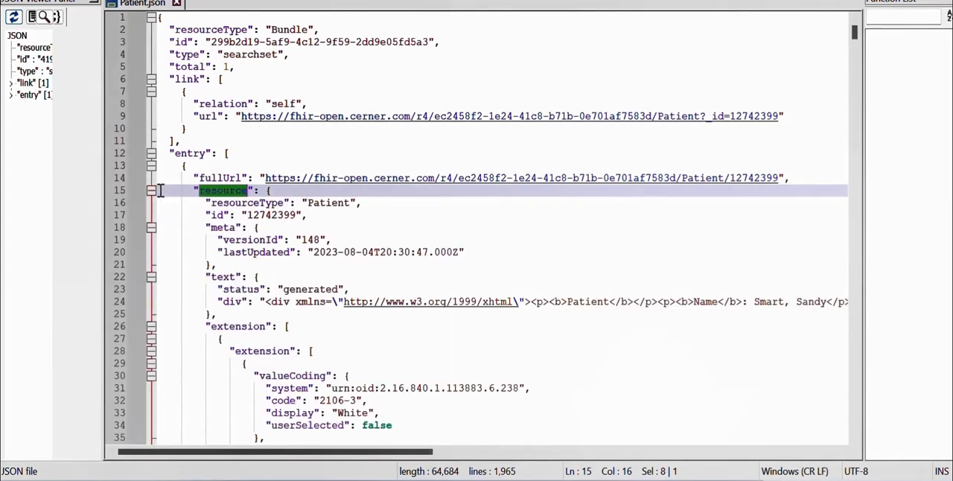
scroll(283, 325, down, 5)
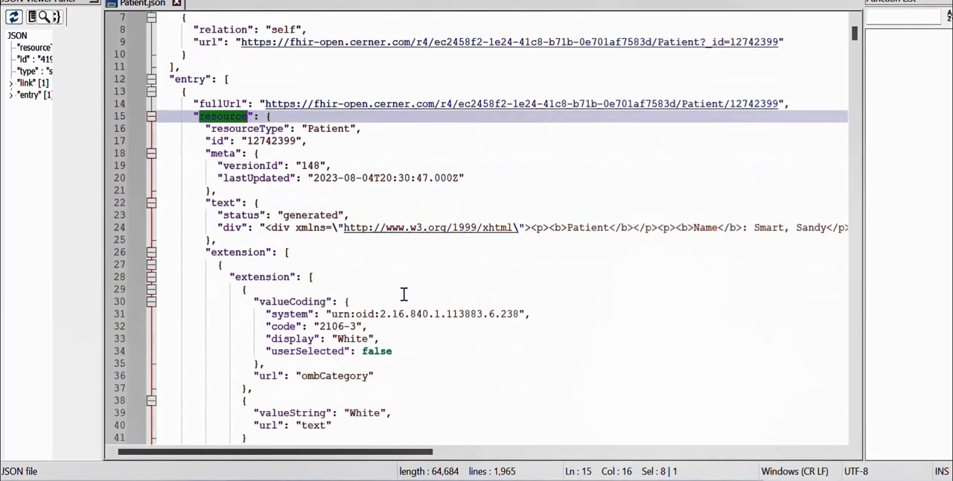
scroll(403, 294, up, 3)
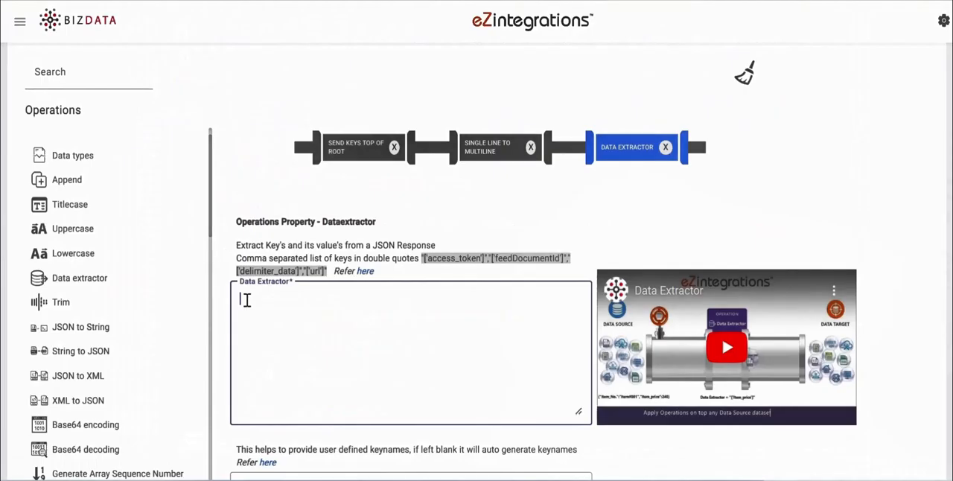
text("['resource']")
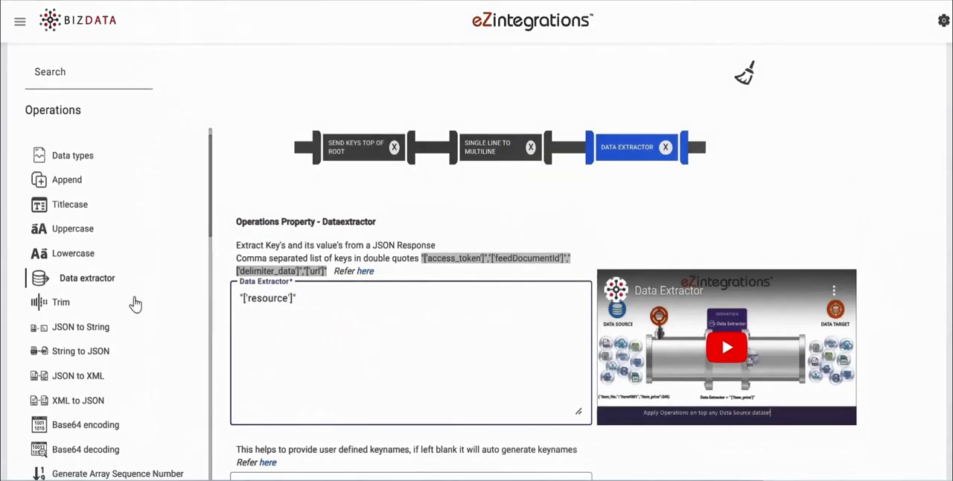
- Add a second Send Keys Top of Root operation after the Data Extractor, with Column To Root "resource"
scroll(136, 362, down, 5)
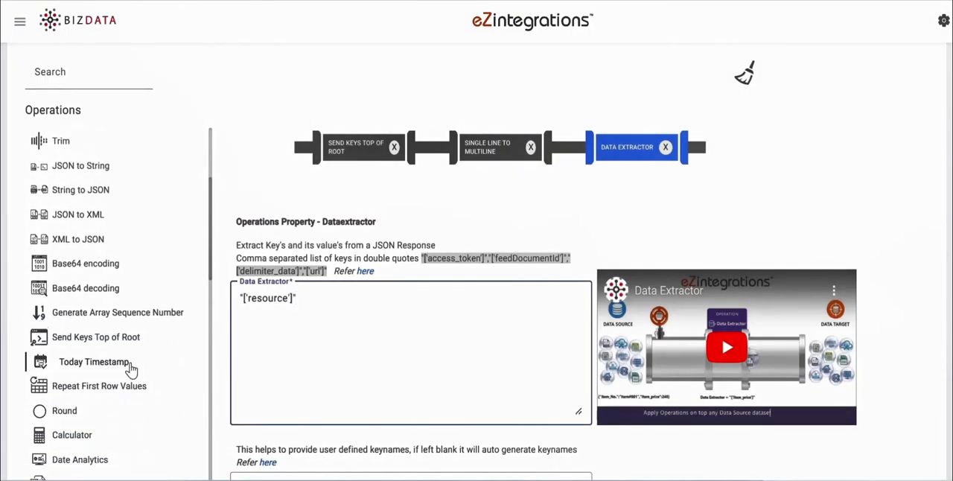
drag(96, 341, 417, 164)
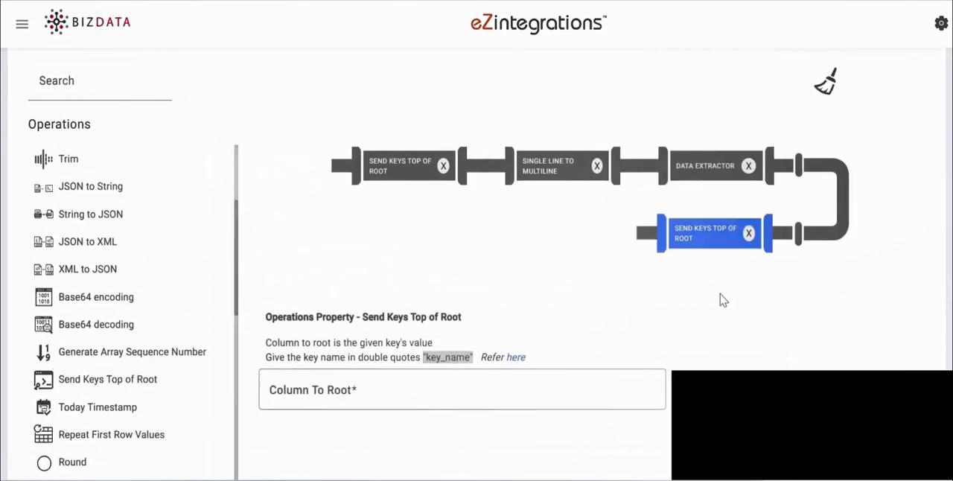
scroll(595, 298, down, 2)
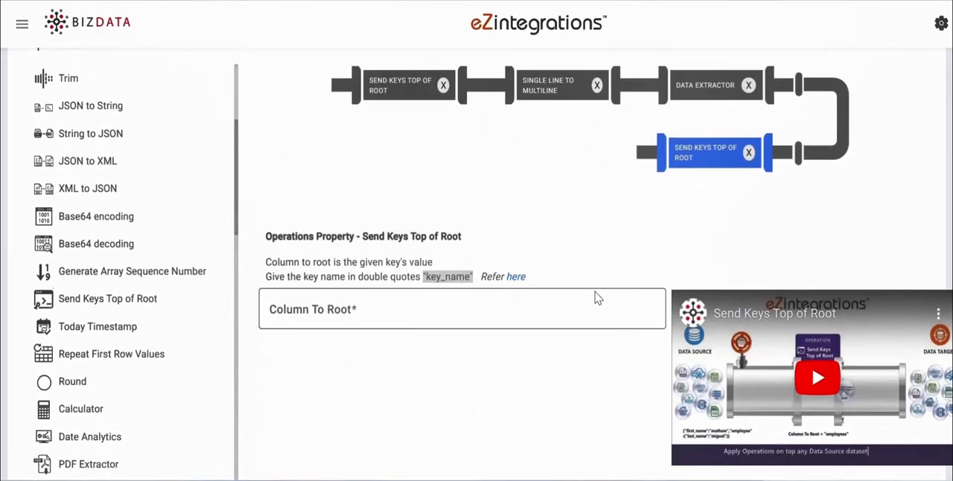
click(437, 301)
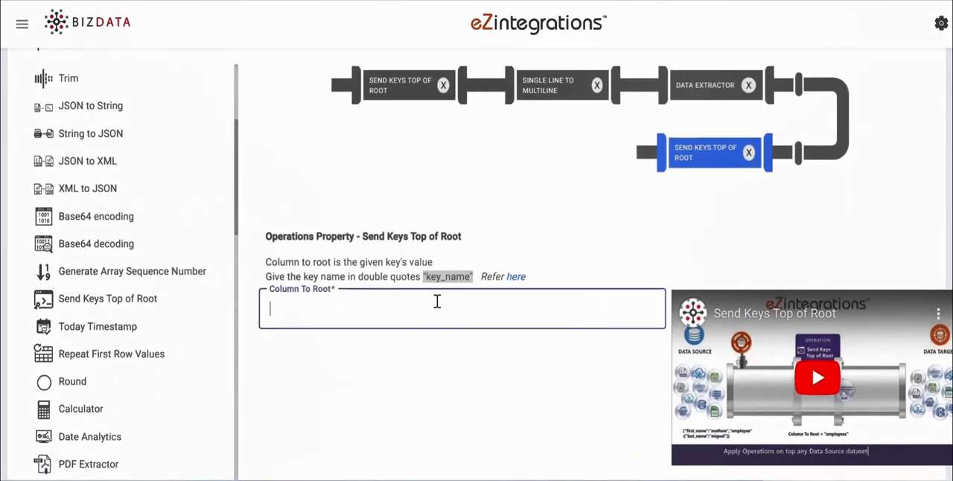
text("resource")
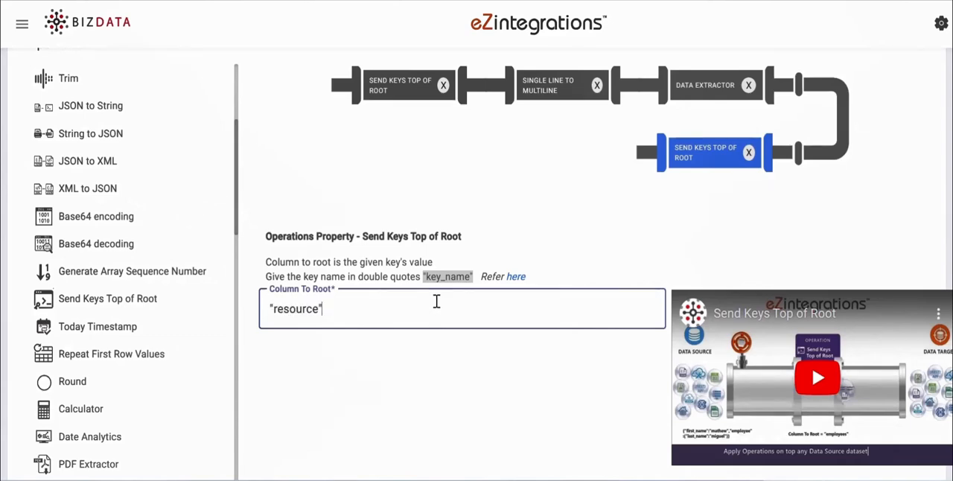
- Append a Rename operation with the key-value pair "id":"Patient ID", checking the id key in Patient.json
scroll(198, 302, down, 10)
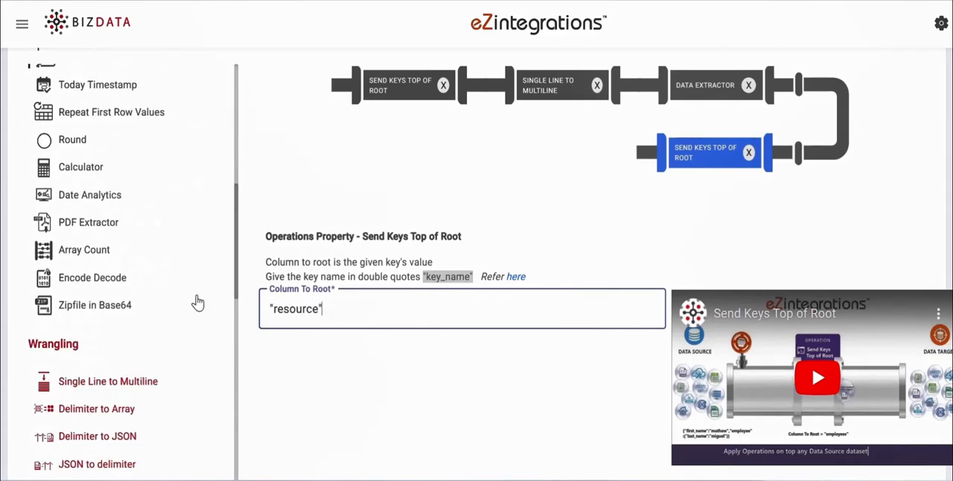
scroll(197, 301, down, 3)
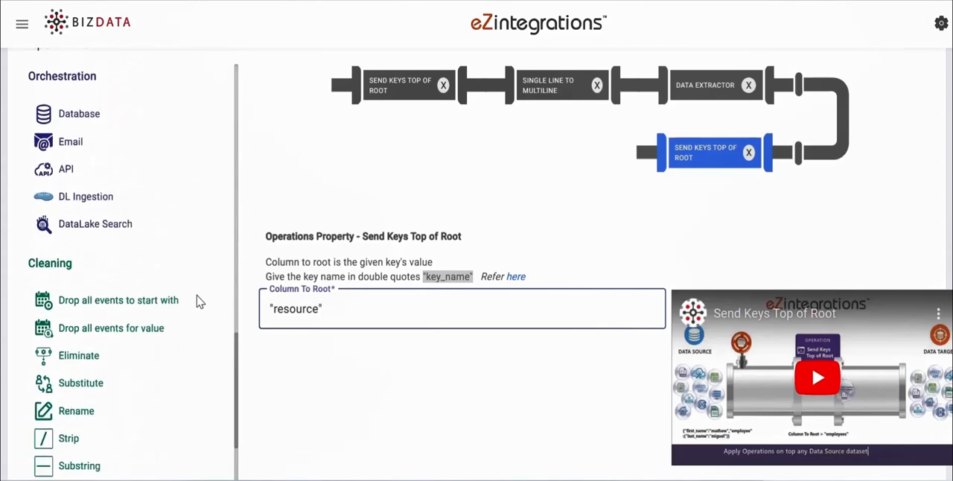
drag(65, 411, 622, 170)
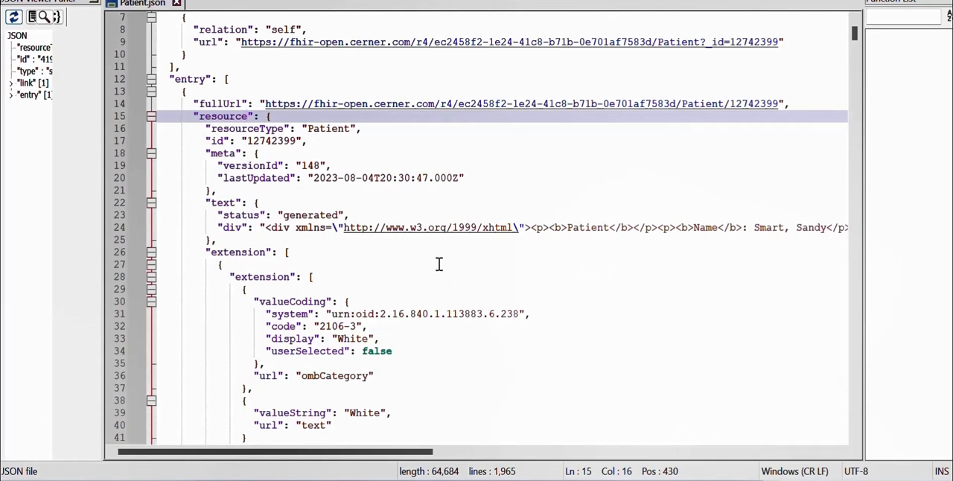
scroll(438, 264, down, 20)
drag(212, 314, 256, 339)
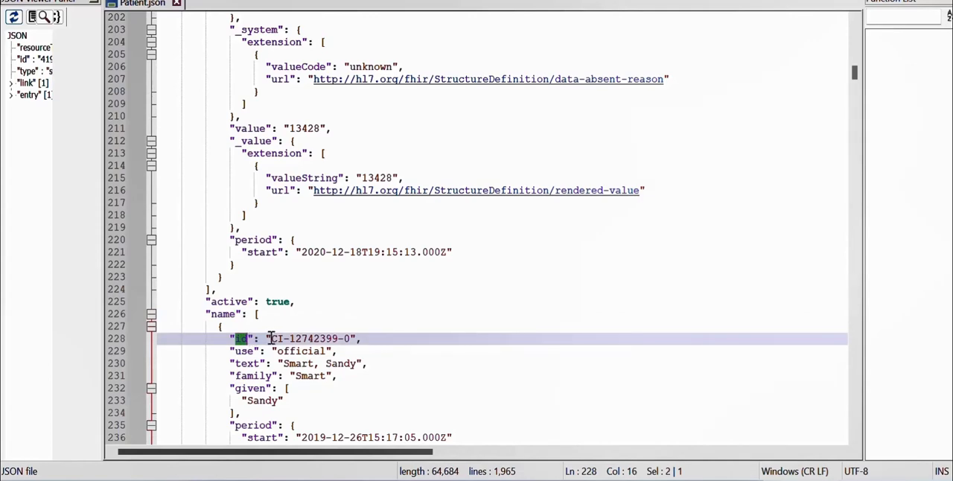
drag(271, 338, 349, 337)
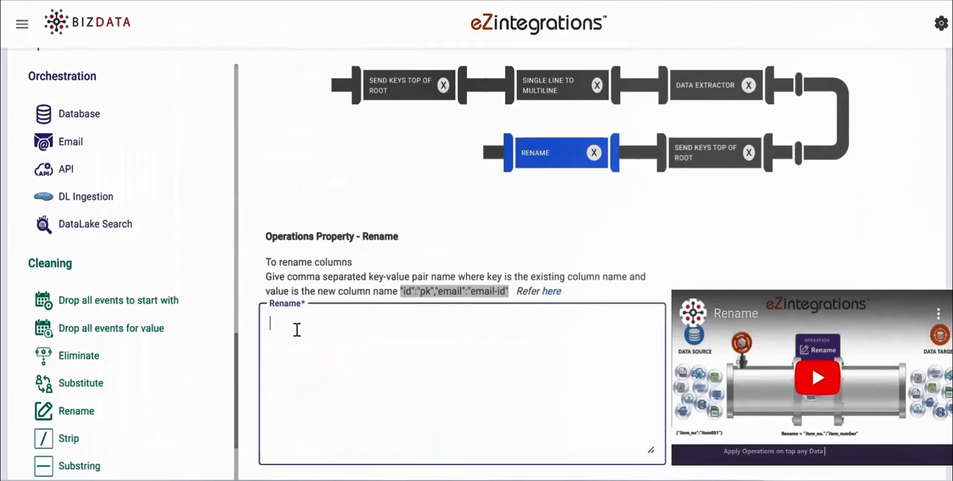
text("id":"Patient ID")
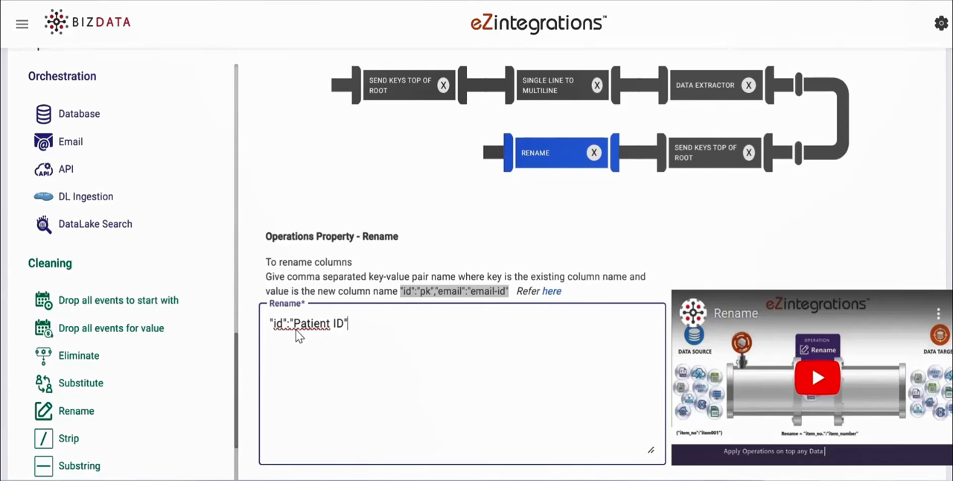
- Append an Eliminate operation that removes the keys "meta","text","identifier","extension","active","search", checking the key names in Patient.json
drag(102, 364, 493, 158)
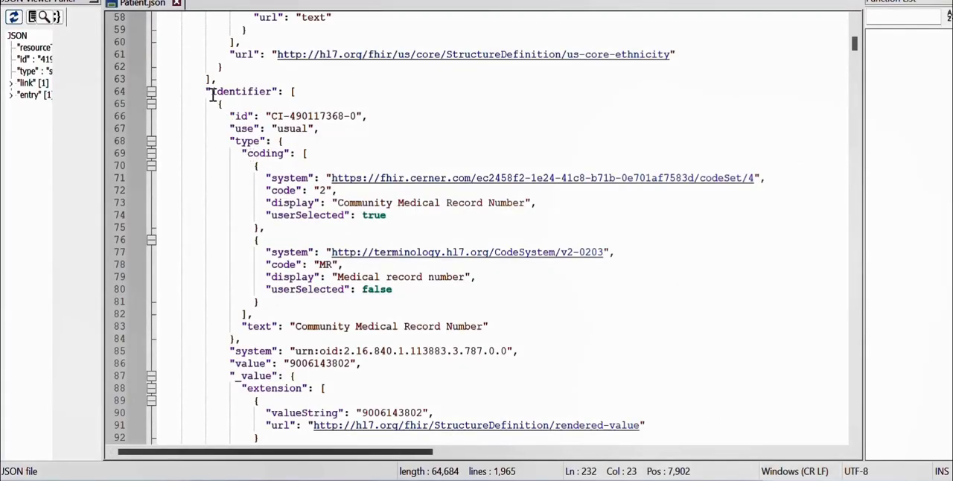
drag(212, 95, 273, 95)
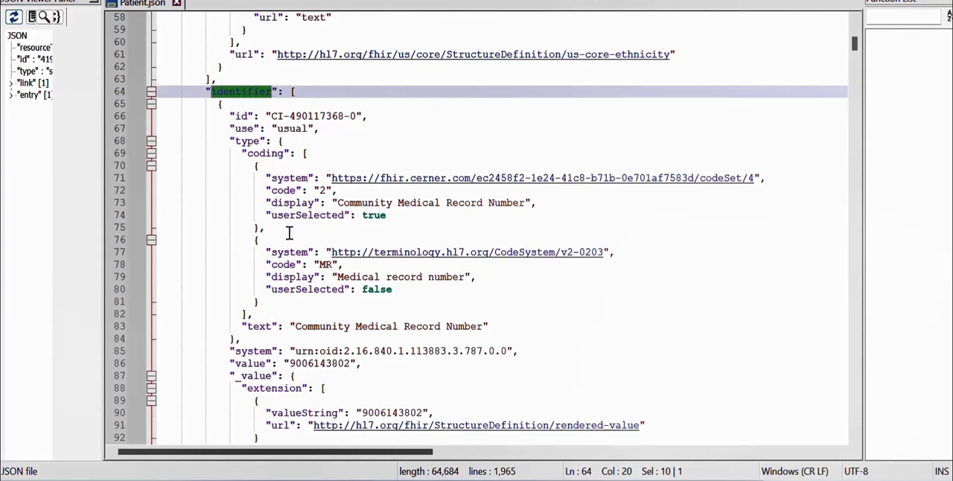
double_click(259, 326)
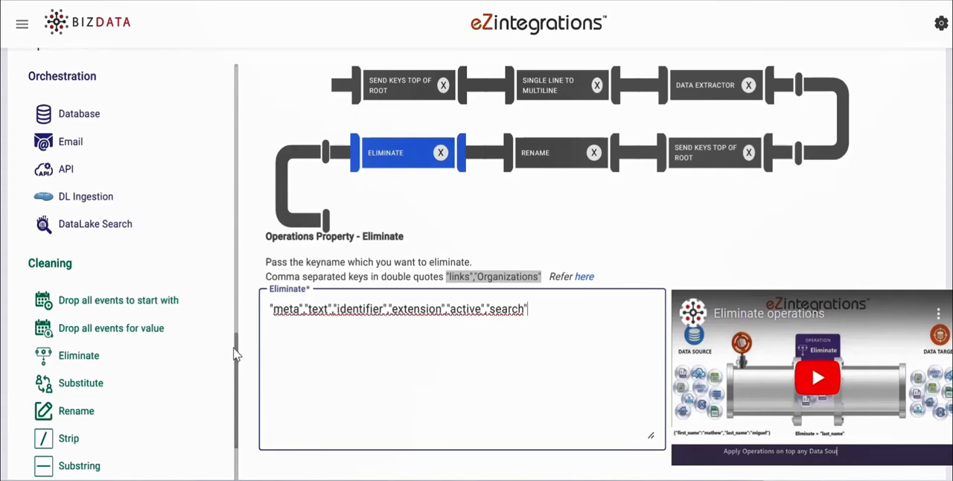
scroll(159, 187, down, 10)
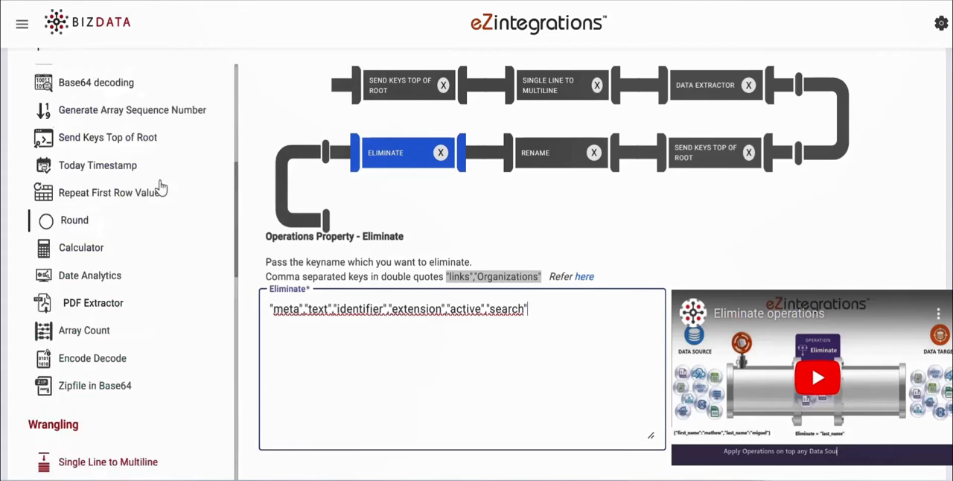